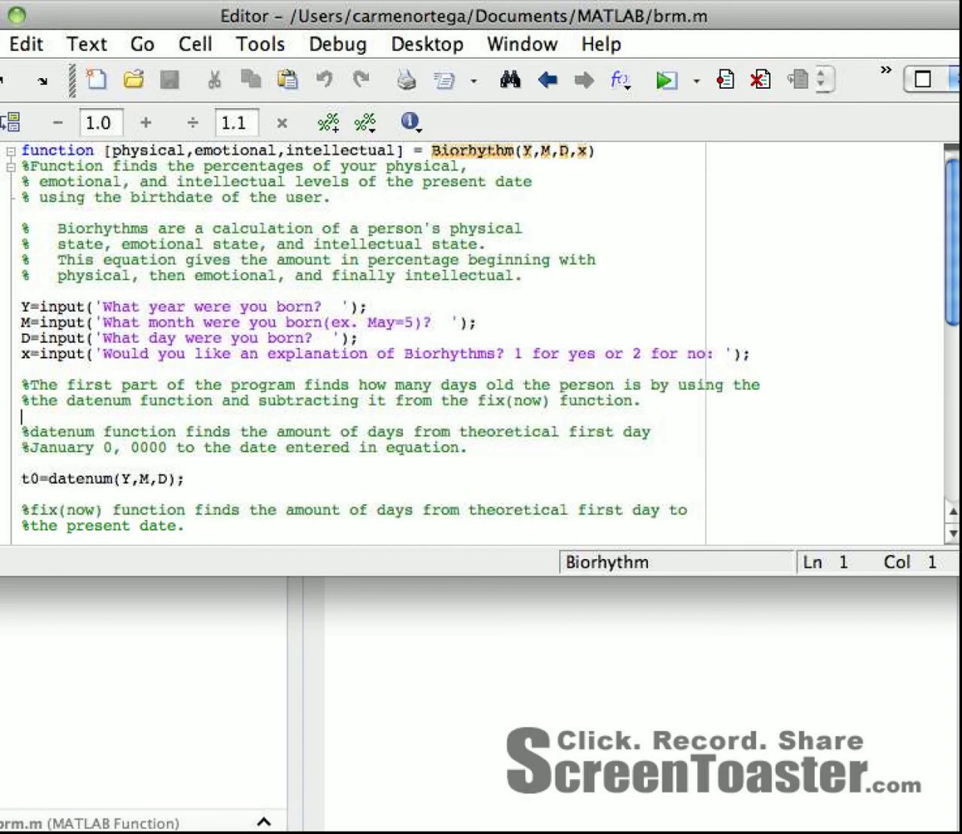
Run brm with birth date 1989, 8, 18 and answer 1 to print the explanation.
{"action": "left_click", "coordinate": [22, 414]}
{"action": "scroll", "coordinate": [463, 340], "scroll_direction": "down", "scroll_amount": 5}
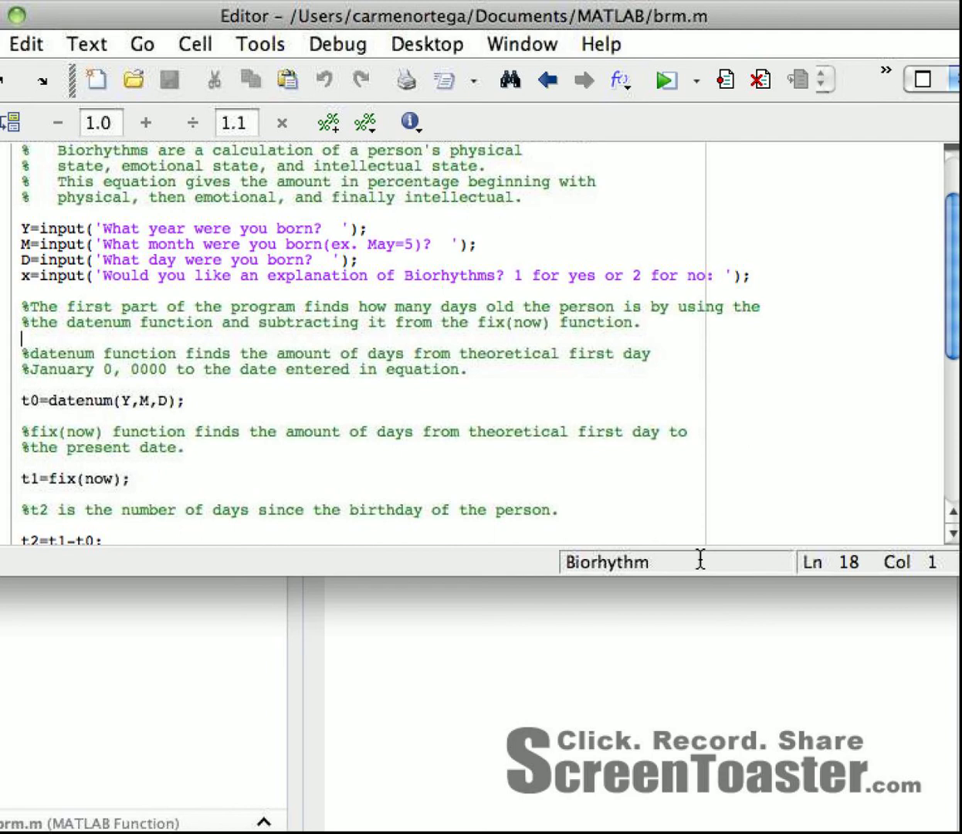
{"action": "scroll", "coordinate": [700, 559], "scroll_direction": "down", "scroll_amount": 1}
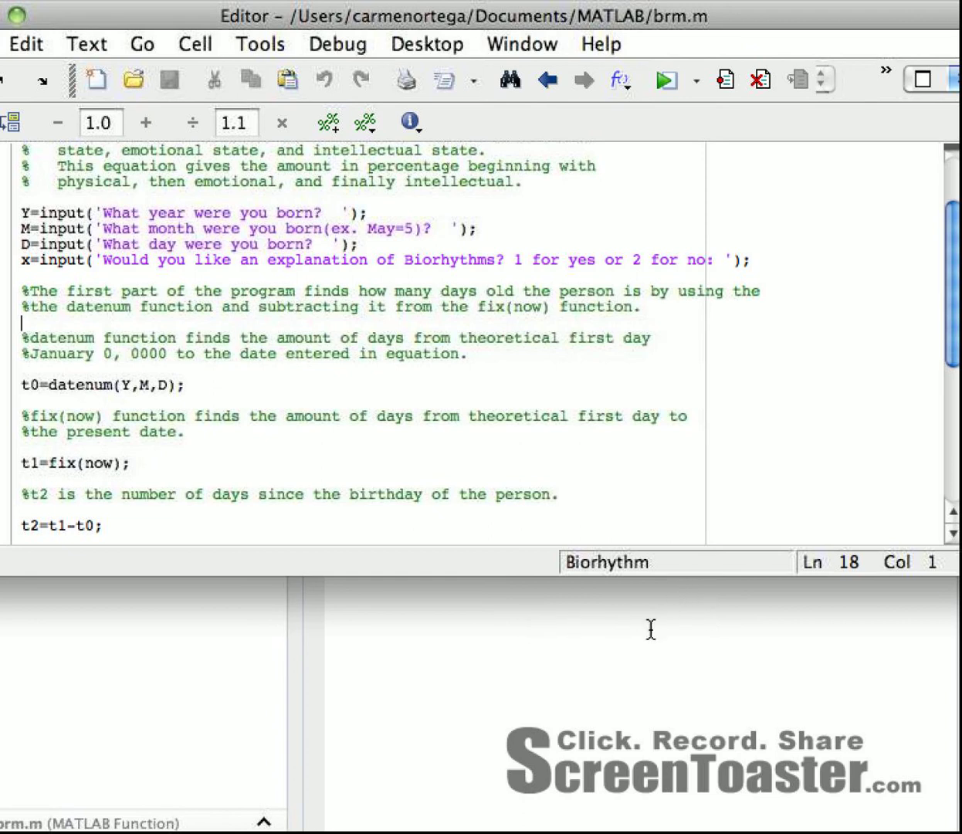
{"action": "scroll", "coordinate": [603, 610], "scroll_direction": "down", "scroll_amount": 5}
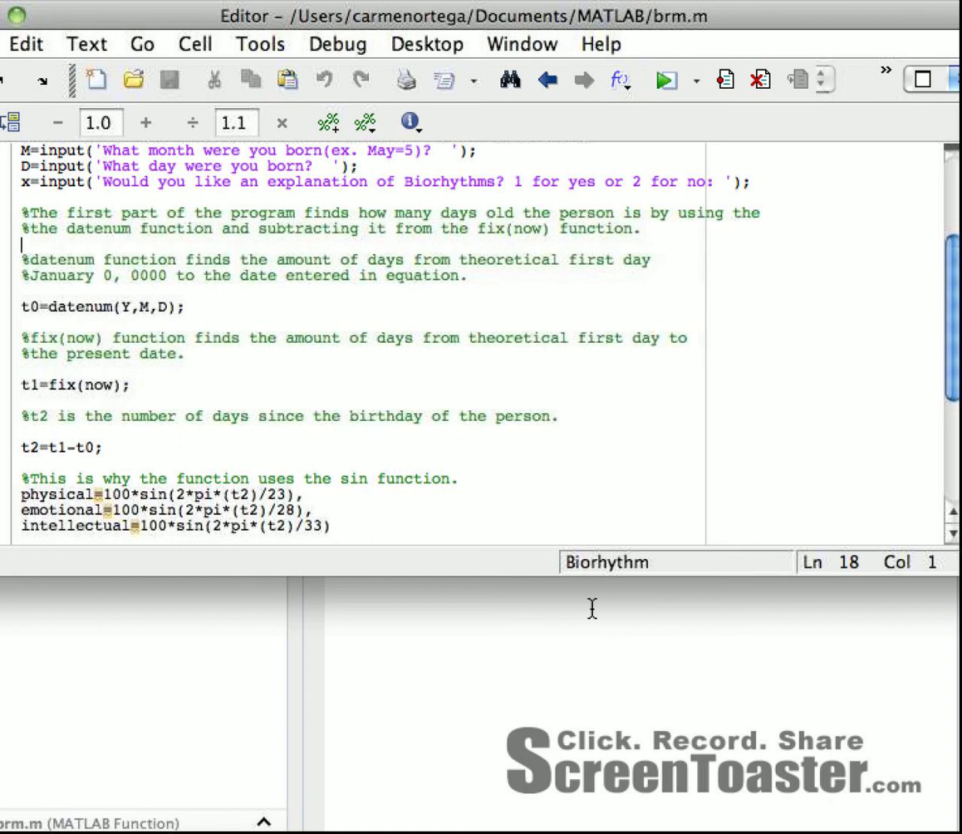
{"action": "scroll", "coordinate": [666, 616], "scroll_direction": "down", "scroll_amount": 2}
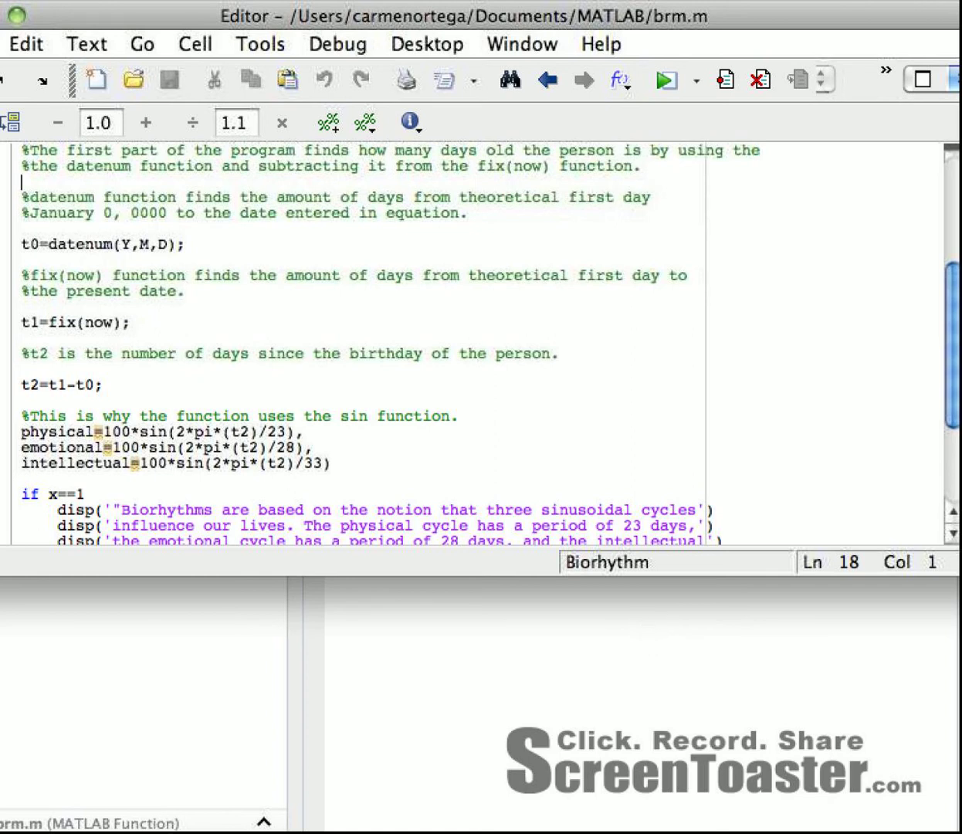
{"action": "scroll", "coordinate": [355, 340], "scroll_direction": "down", "scroll_amount": 3}
{"action": "scroll", "coordinate": [355, 339], "scroll_direction": "down", "scroll_amount": 3}
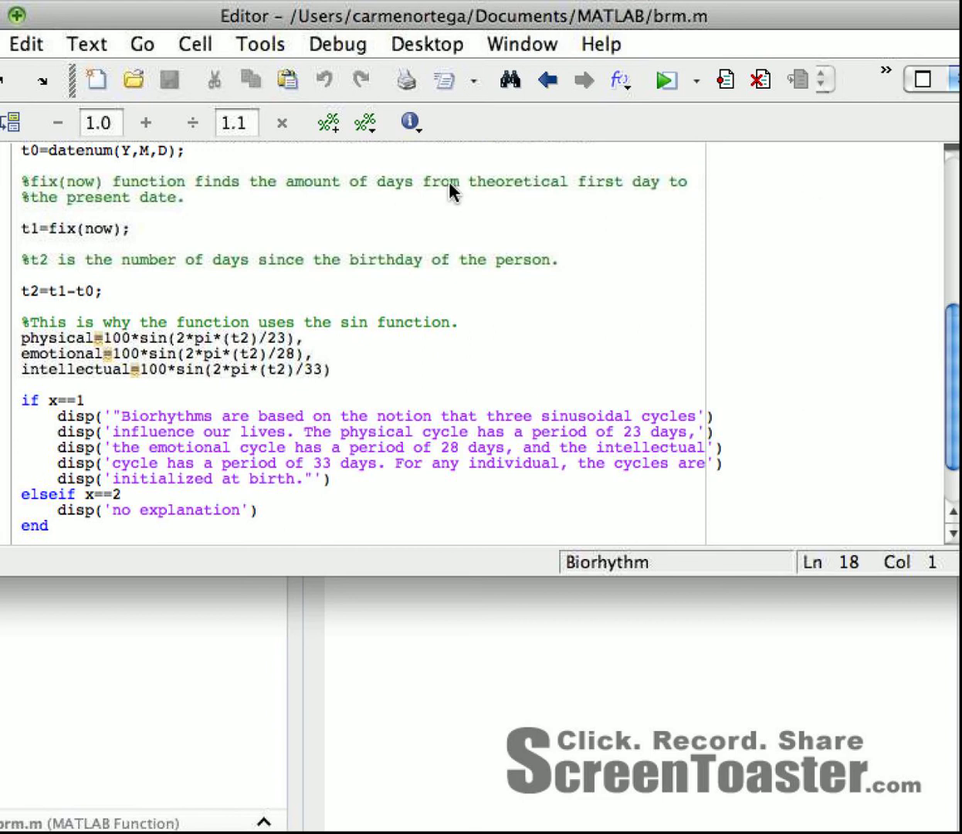
{"action": "key", "text": "super+0"}
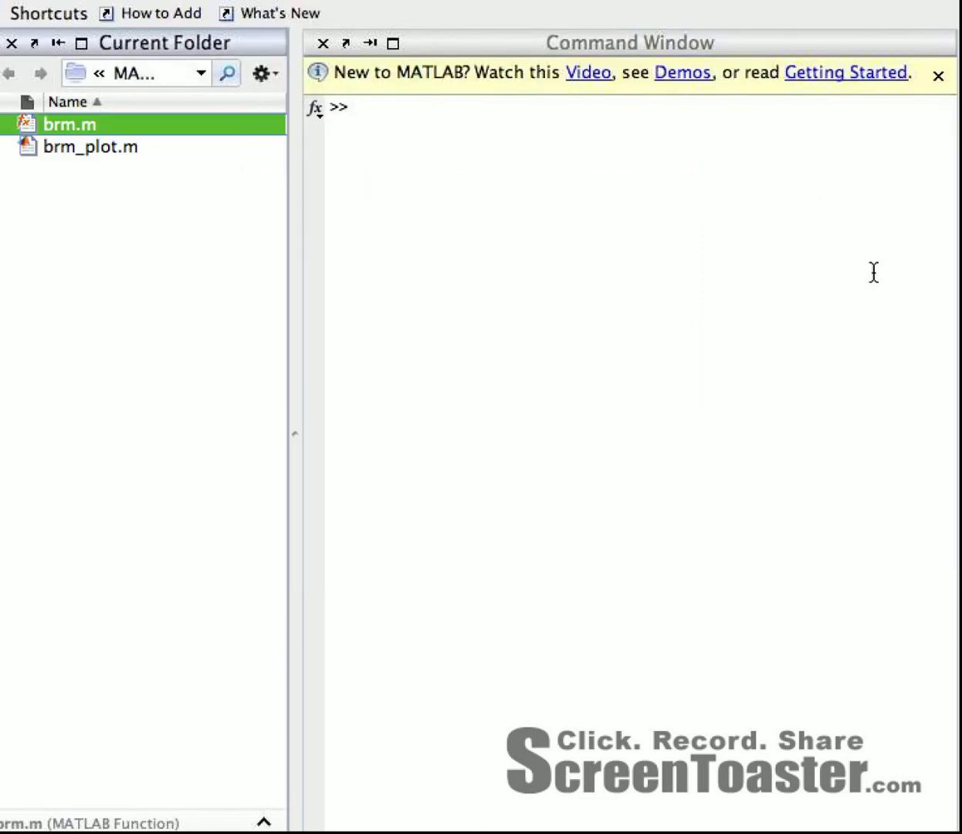
{"action": "type", "text": "brm"}
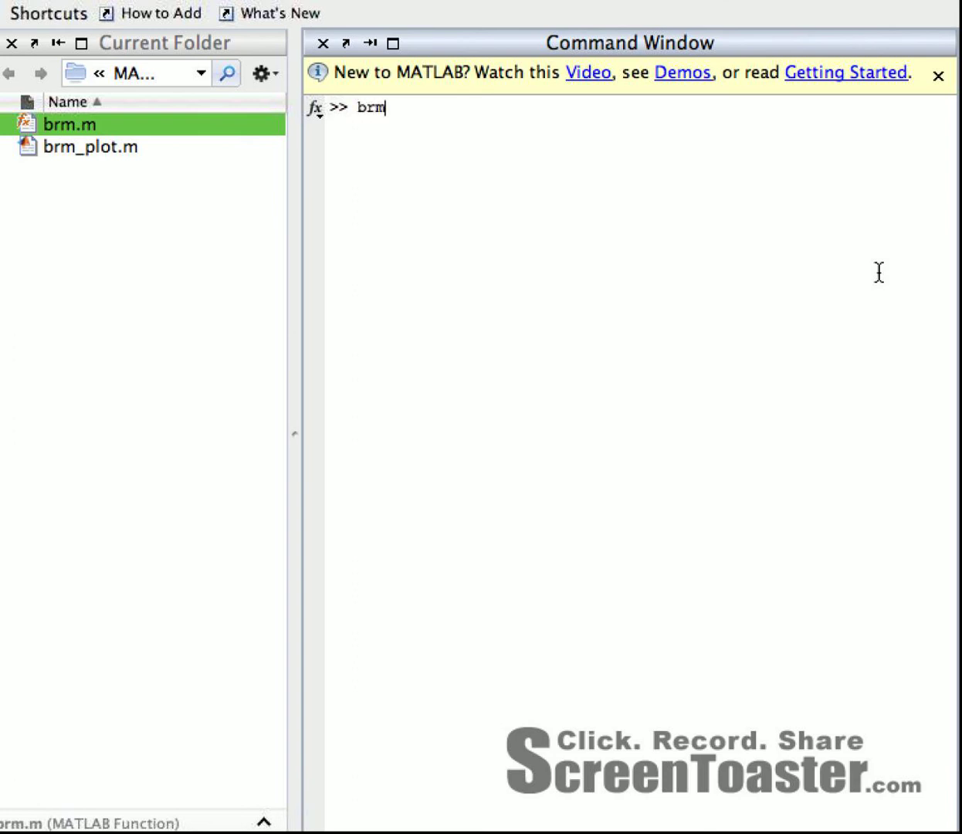
{"action": "key", "text": "Return"}
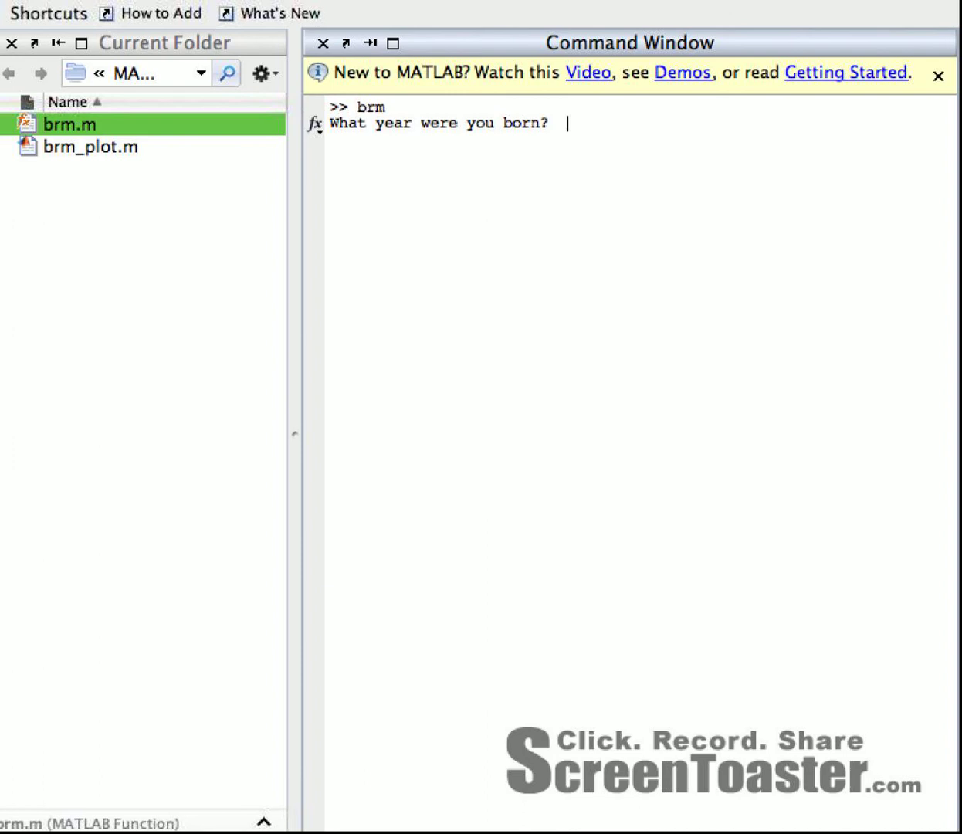
{"action": "type", "text": "1989"}
{"action": "key", "text": "Return"}
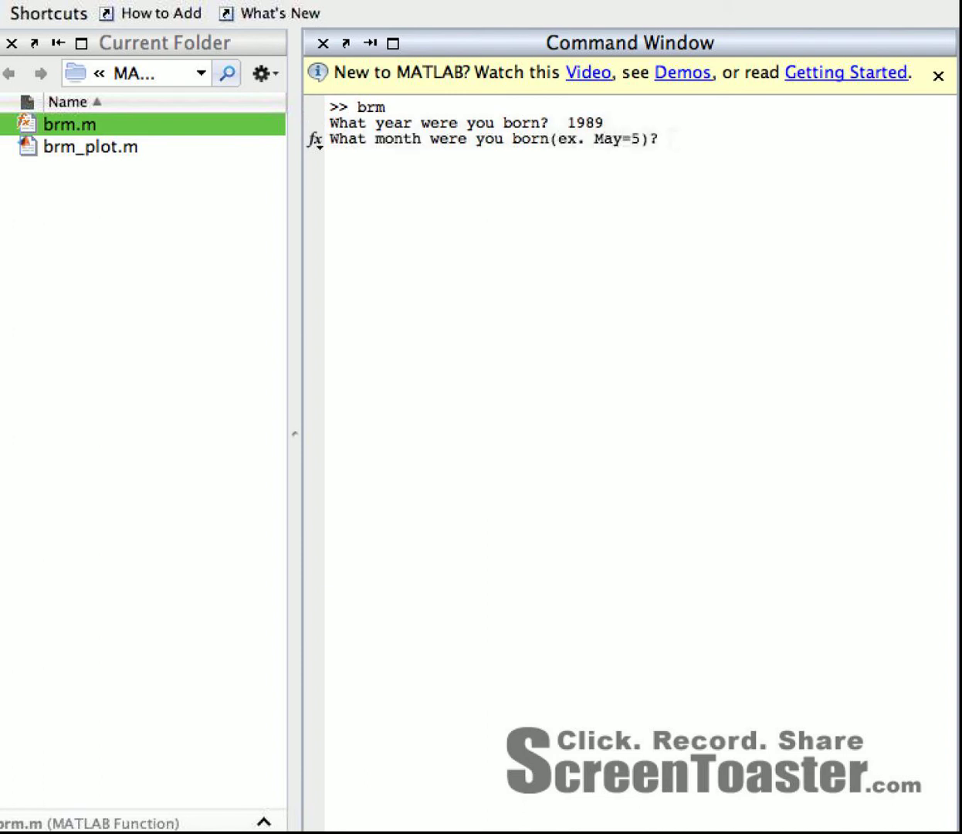
{"action": "type", "text": "8"}
{"action": "key", "text": "Return"}
{"action": "type", "text": "1"}
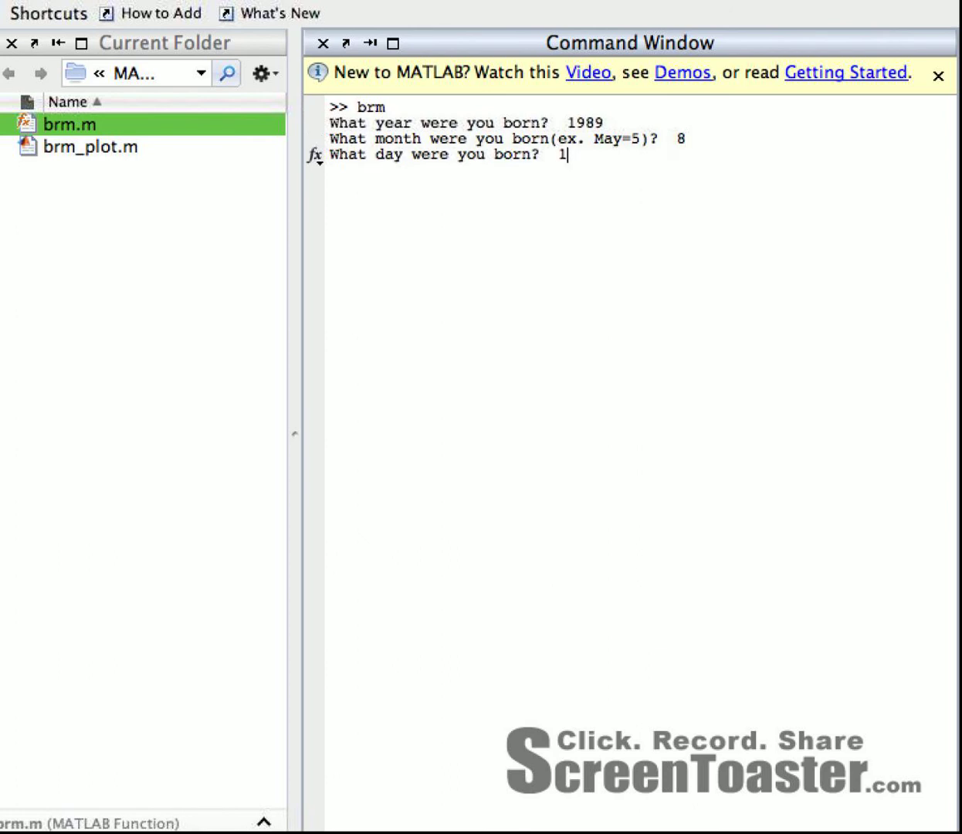
{"action": "type", "text": "8"}
{"action": "key", "text": "Return"}
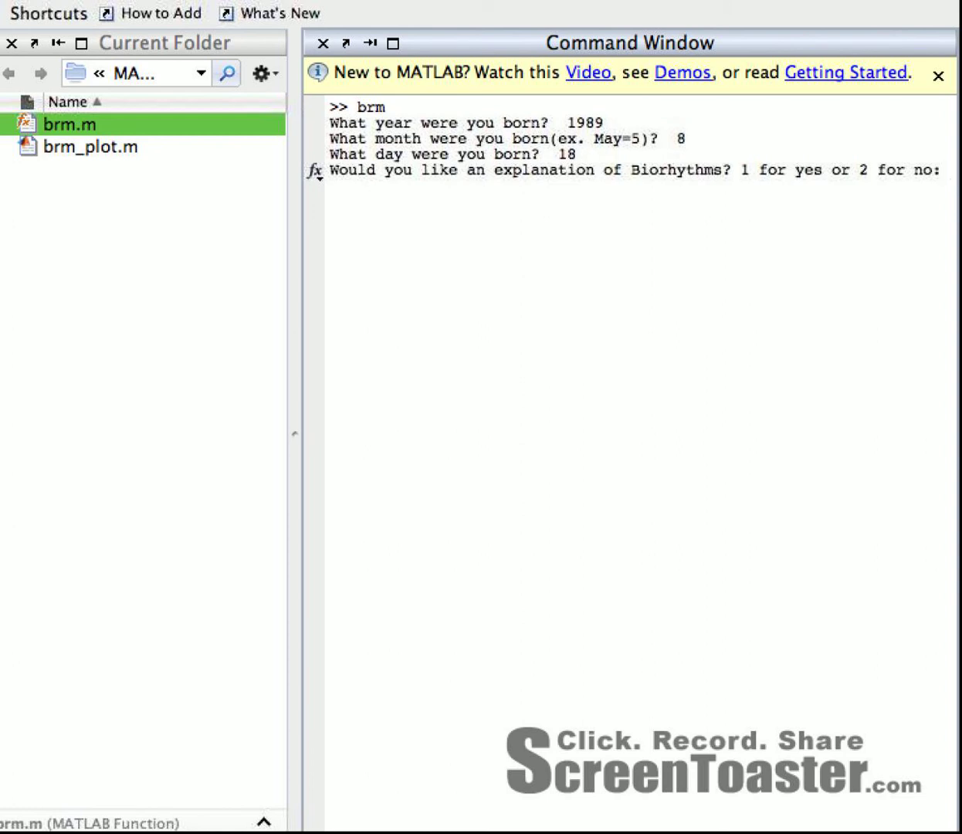
{"action": "type", "text": "1"}
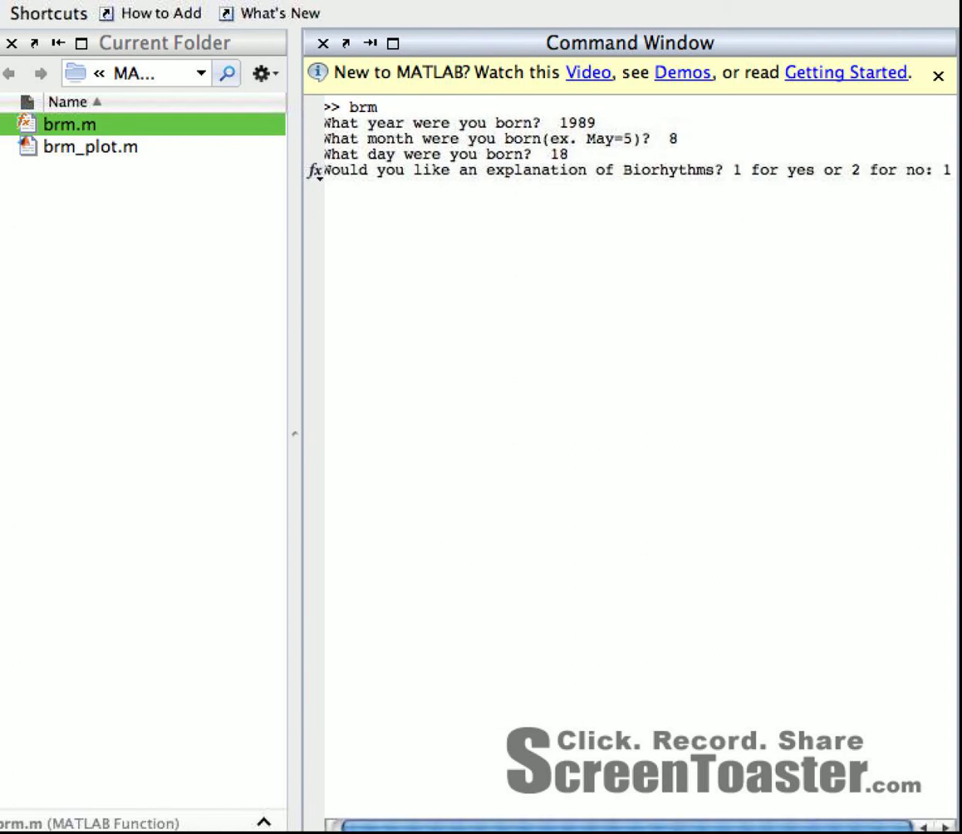
{"action": "key", "text": "Return"}
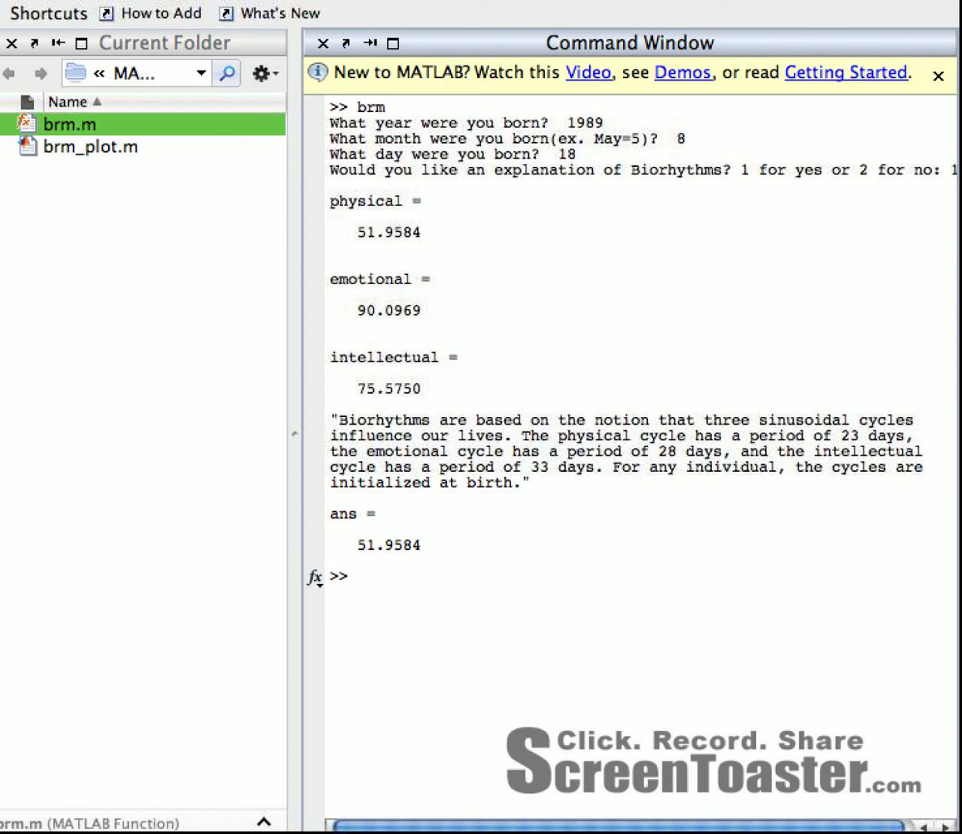
Open brm_plot.m from the Current Folder browser in the Editor.
{"action": "key", "text": "ctrl+shift+5"}
{"action": "key", "text": "Down"}
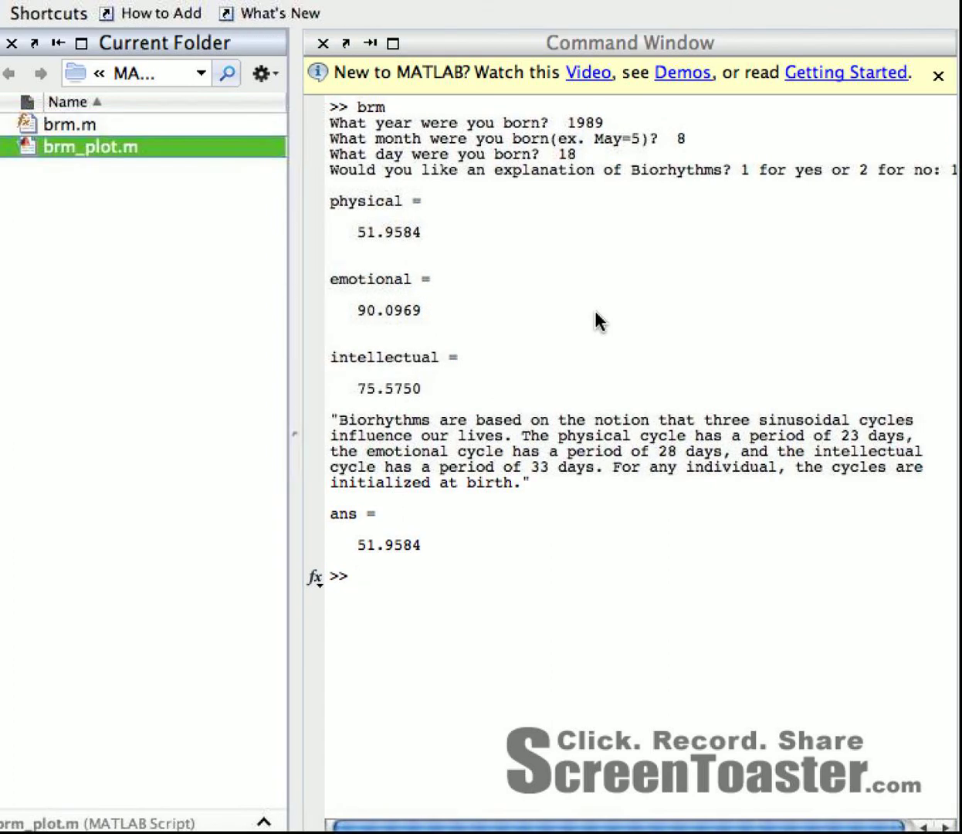
{"action": "key", "text": "Return"}
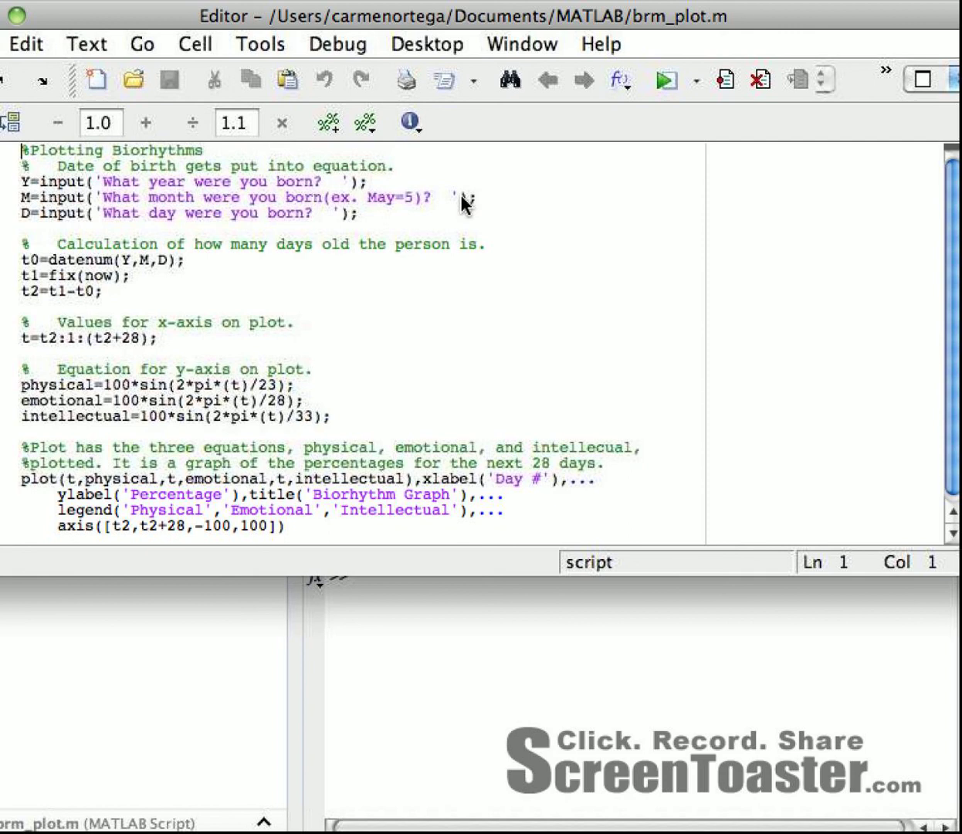
Start brm_plot in the Command Window and enter birth year 1989 and month 8.
{"action": "key", "text": "ctrl+0"}
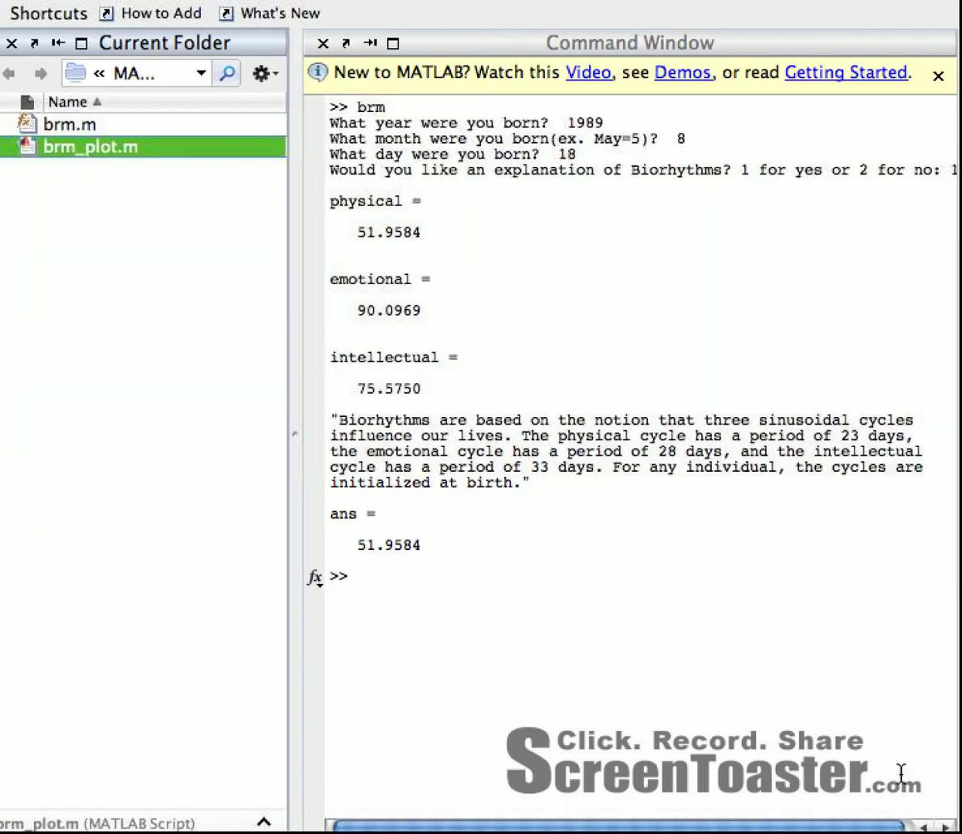
{"action": "left_click", "coordinate": [876, 743]}
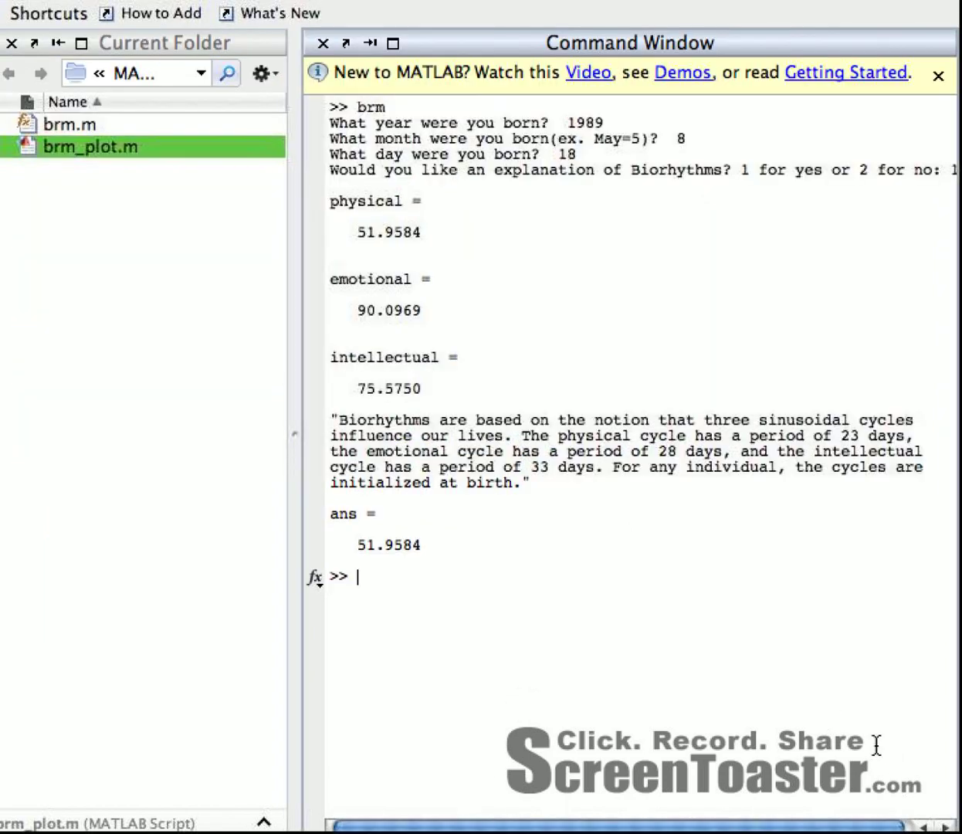
{"action": "left_click", "coordinate": [640, 576]}
{"action": "type", "text": "brm_"}
{"action": "type", "text": "plot"}
{"action": "key", "text": "Return"}
{"action": "type", "text": "1"}
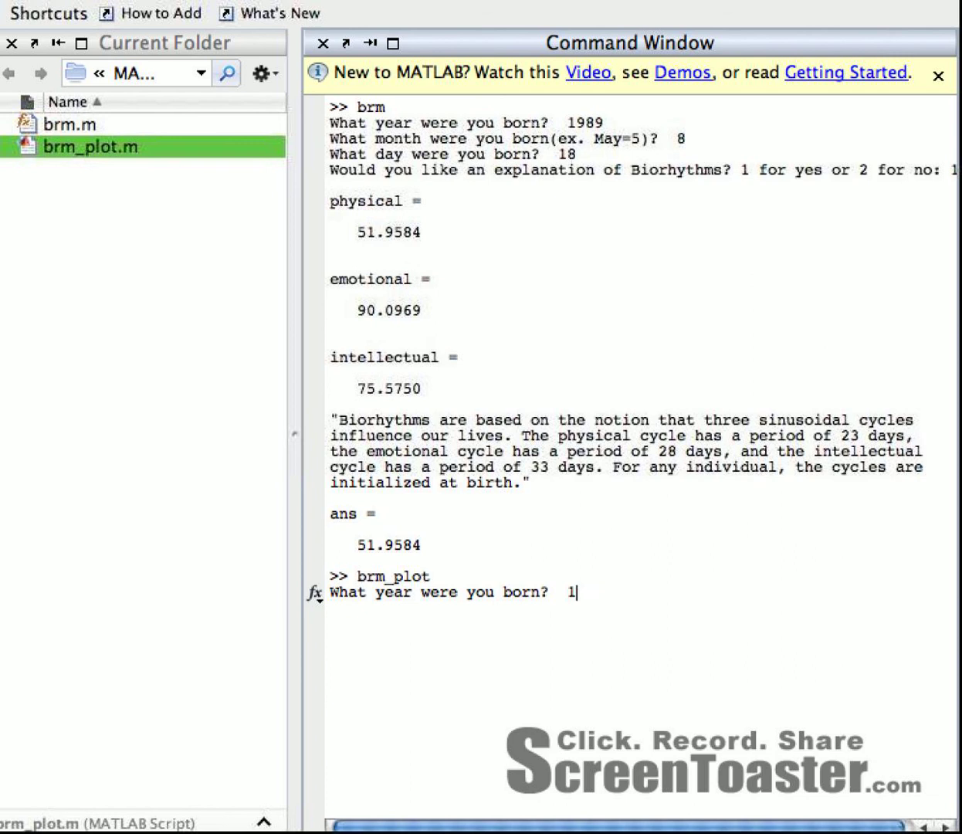
{"action": "type", "text": "989"}
{"action": "key", "text": "Return"}
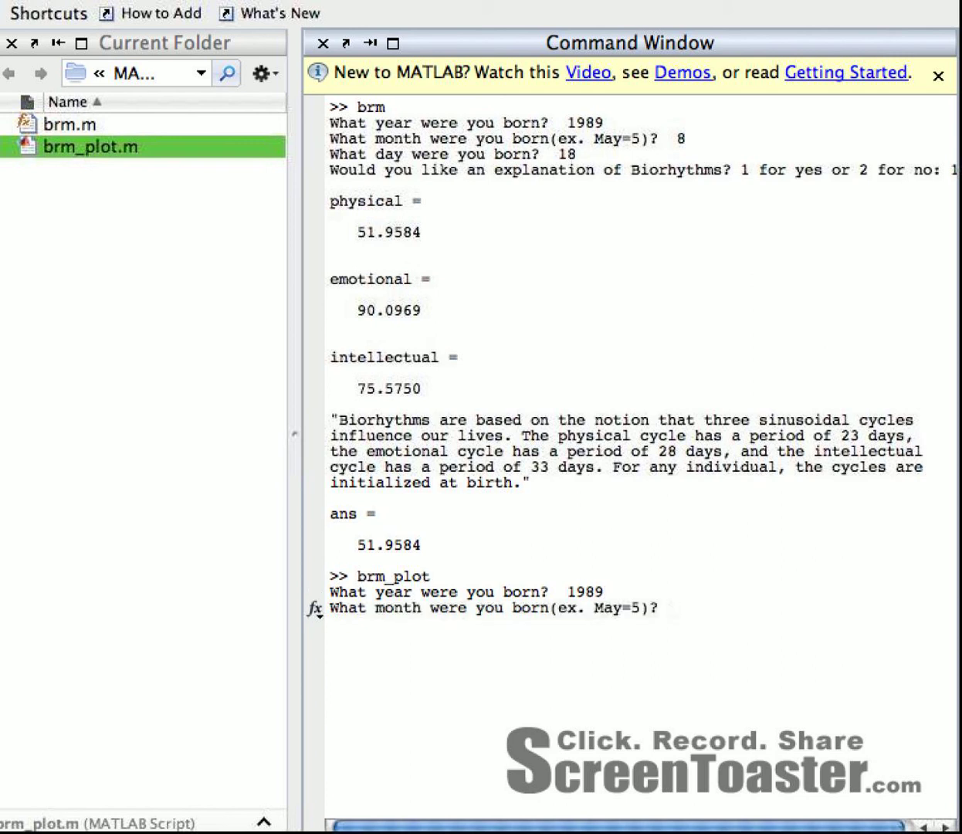
{"action": "type", "text": "8"}
{"action": "key", "text": "Return"}
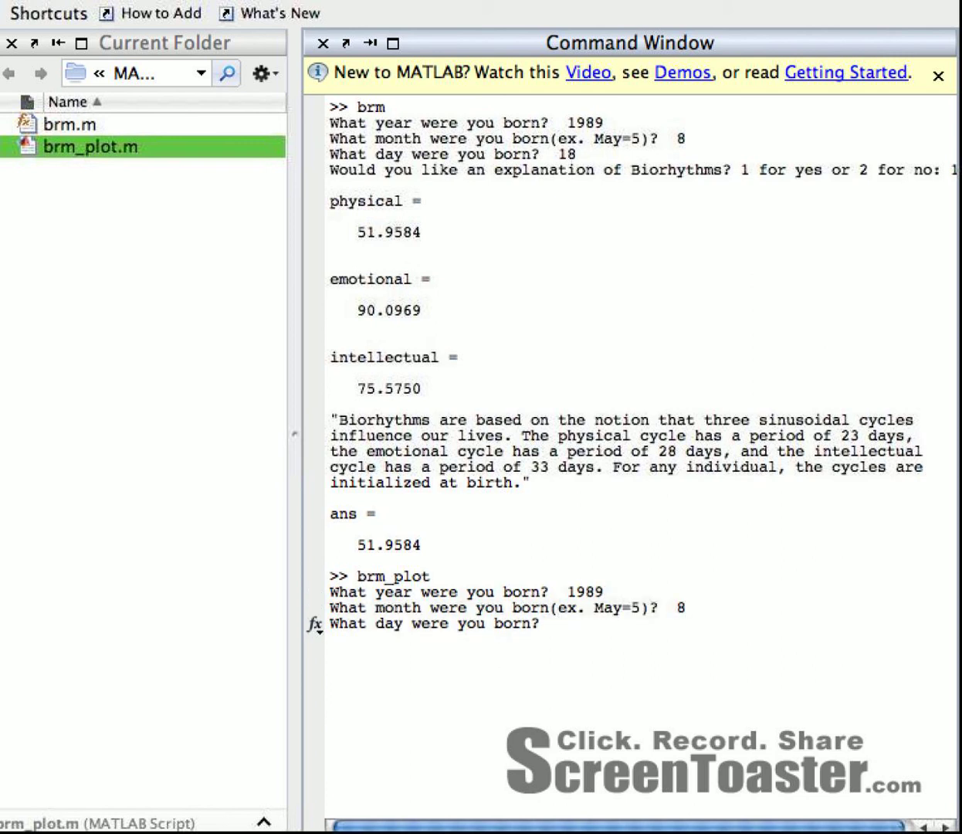
{"action": "type", "text": "18"}
{"action": "key", "text": "Return"}
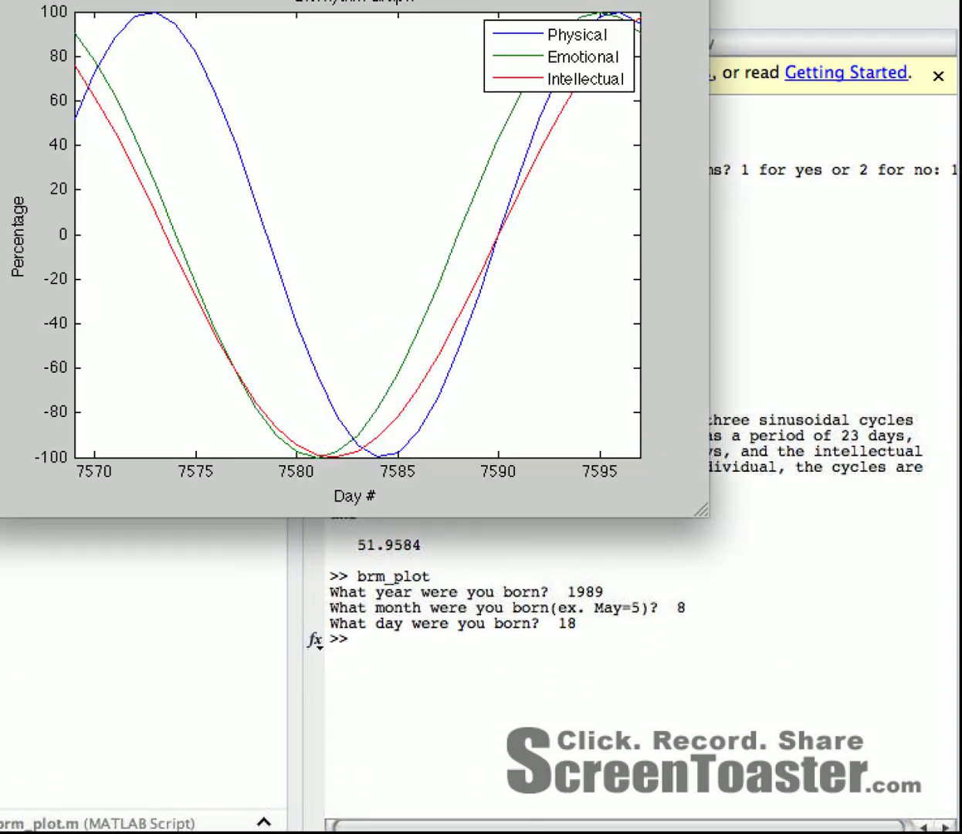